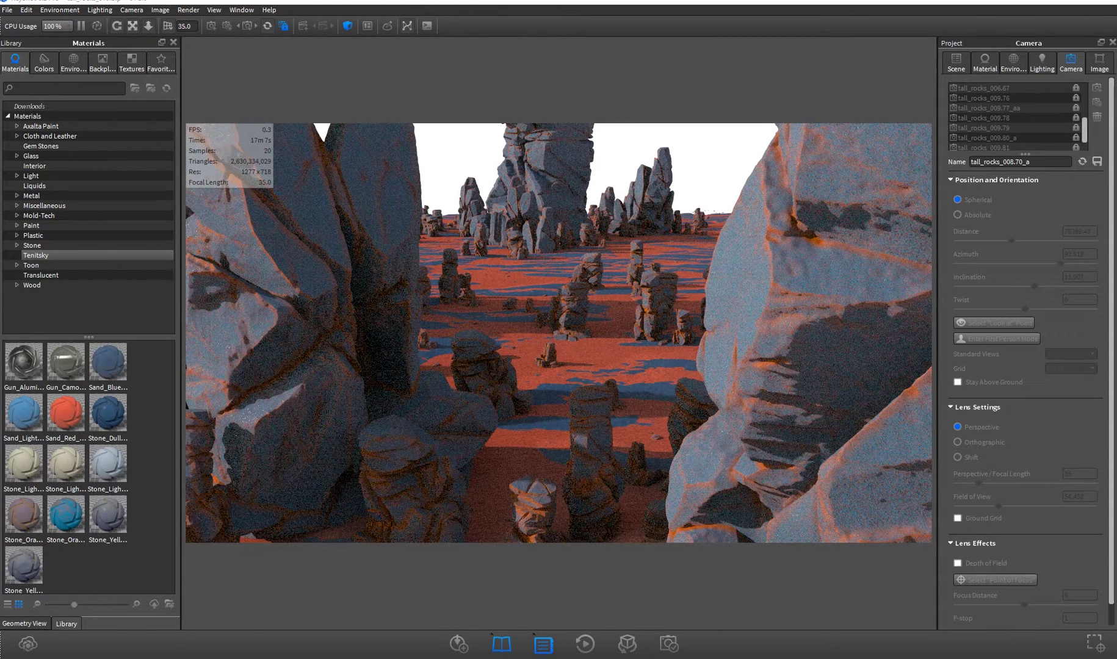
Place the Speccy system summary beside the rock render and examine the processor entry.
left_click_drag(1116, 205, 550, 145)
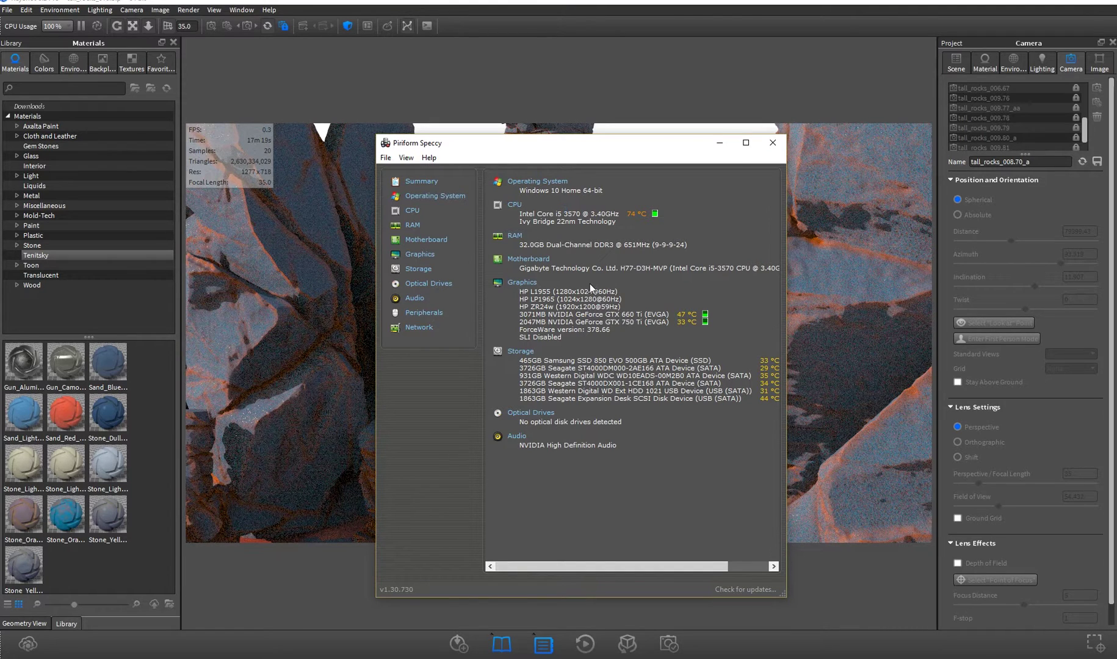
double_click(536, 214)
mouse_move(567, 214)
left_mouse_down()
mouse_move(520, 222)
mouse_move(575, 214)
left_mouse_up()
left_click_drag(544, 149, 778, 175)
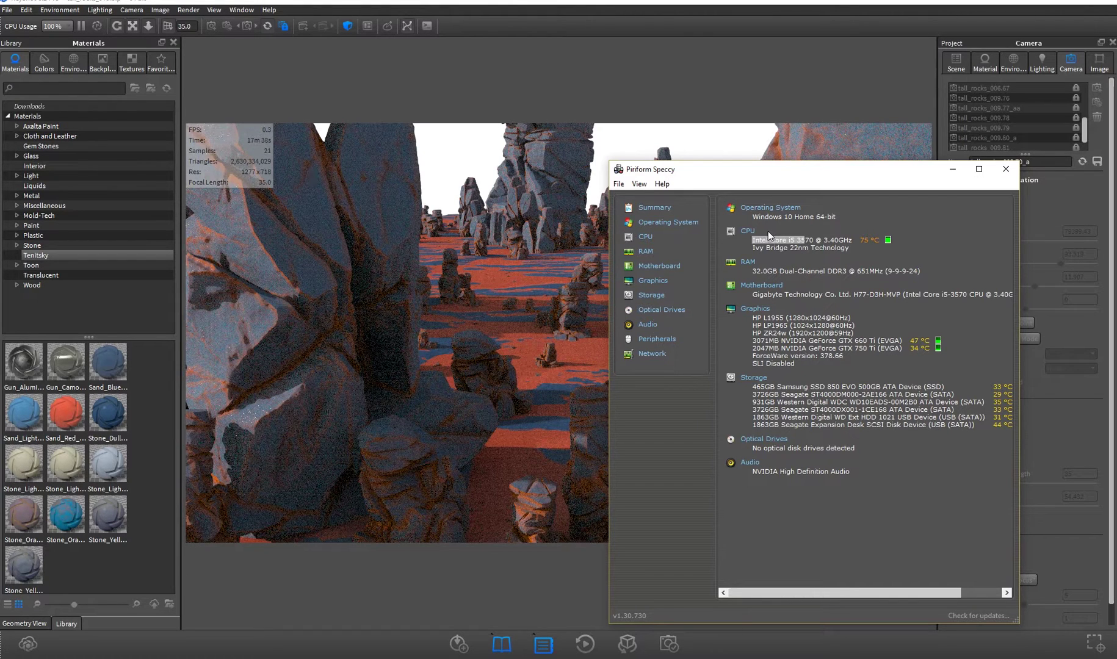
left_click(831, 341)
double_click(804, 240)
left_click(776, 240)
left_click_drag(772, 240, 806, 239)
Examine the entries for the two NVIDIA graphics cards in the Speccy summary.
left_click(823, 346)
triple_click(859, 349)
left_click(770, 345)
left_click_drag(854, 341, 752, 342)
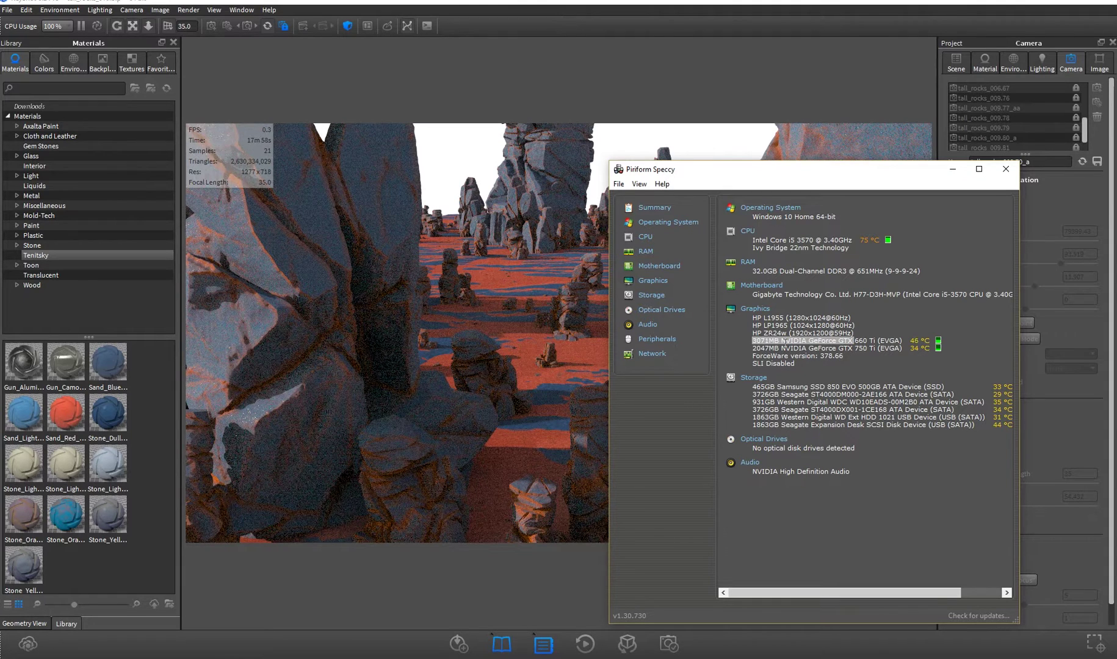
left_click(752, 342)
left_click_drag(752, 348, 921, 350)
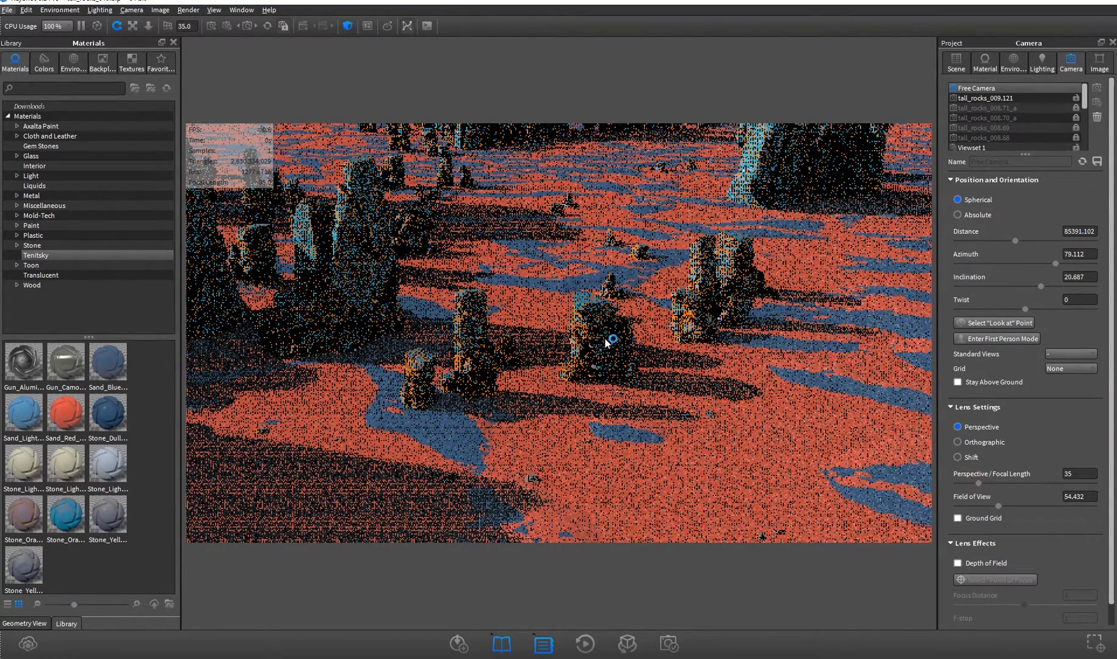
Examine the desert rock scene through the free camera, from overhead views down to a low ground-level angle.
scroll(597, 343, "up", 3)
key("alt+space")
key("Escape")
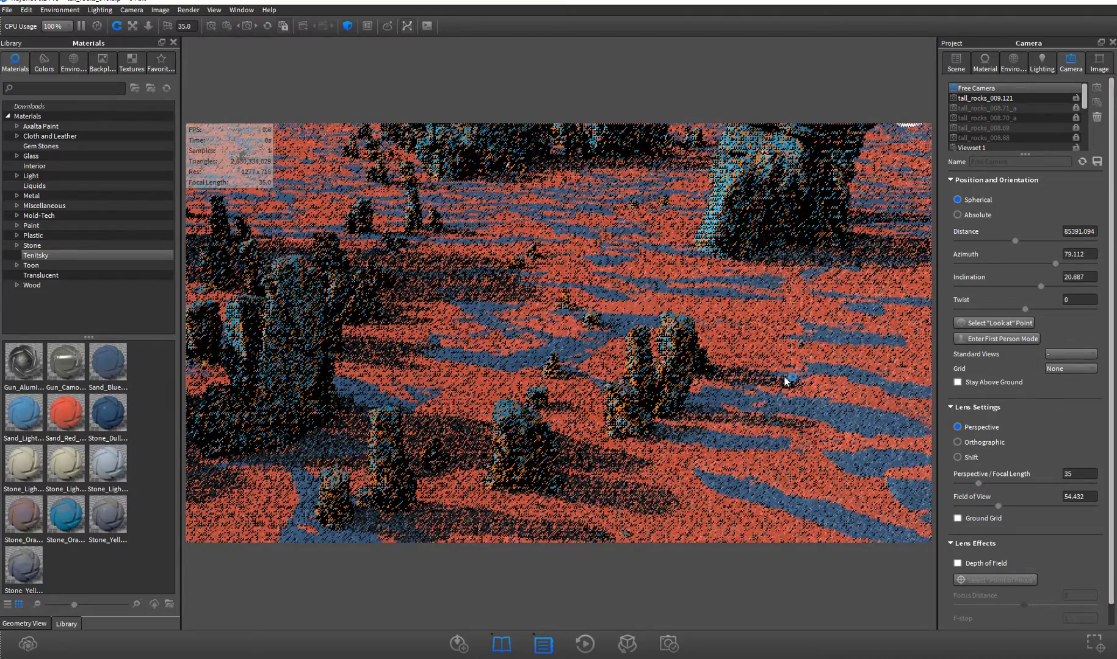
scroll(790, 380, "up", 2)
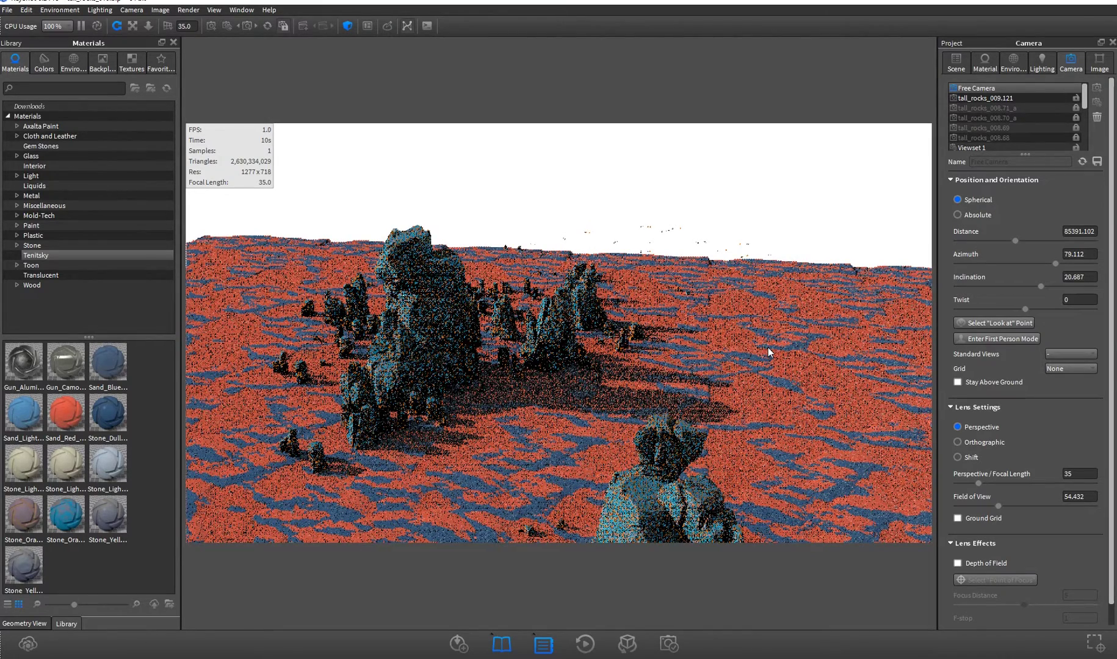
left_click(605, 400)
left_click_drag(554, 420, 684, 414)
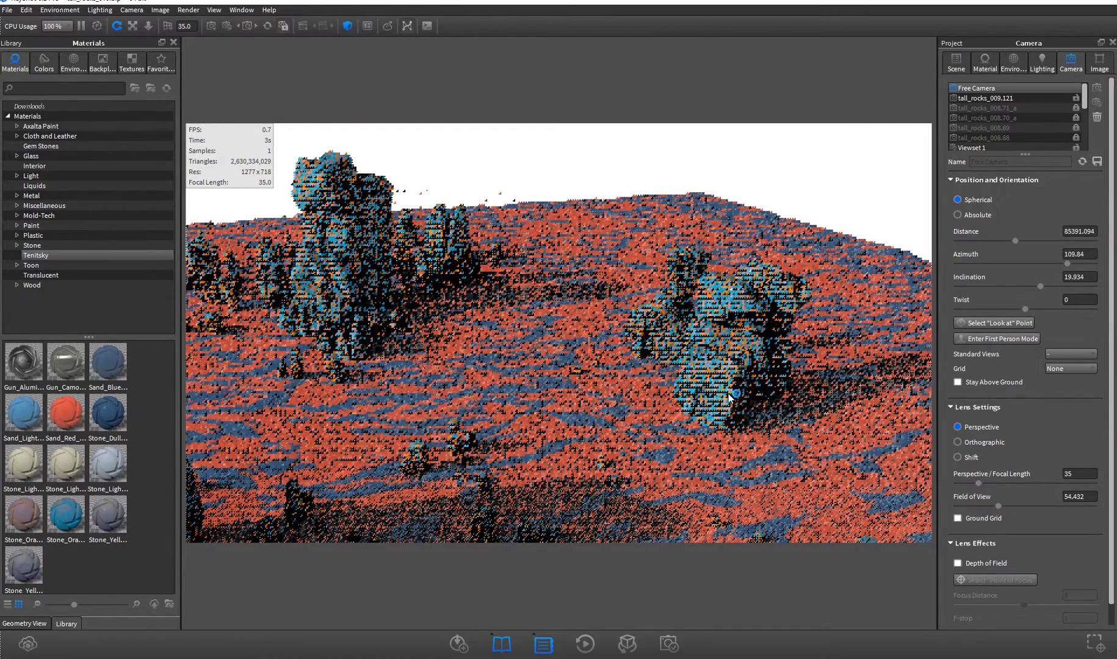
left_click_drag(671, 454, 715, 421)
scroll(714, 421, "up", 3)
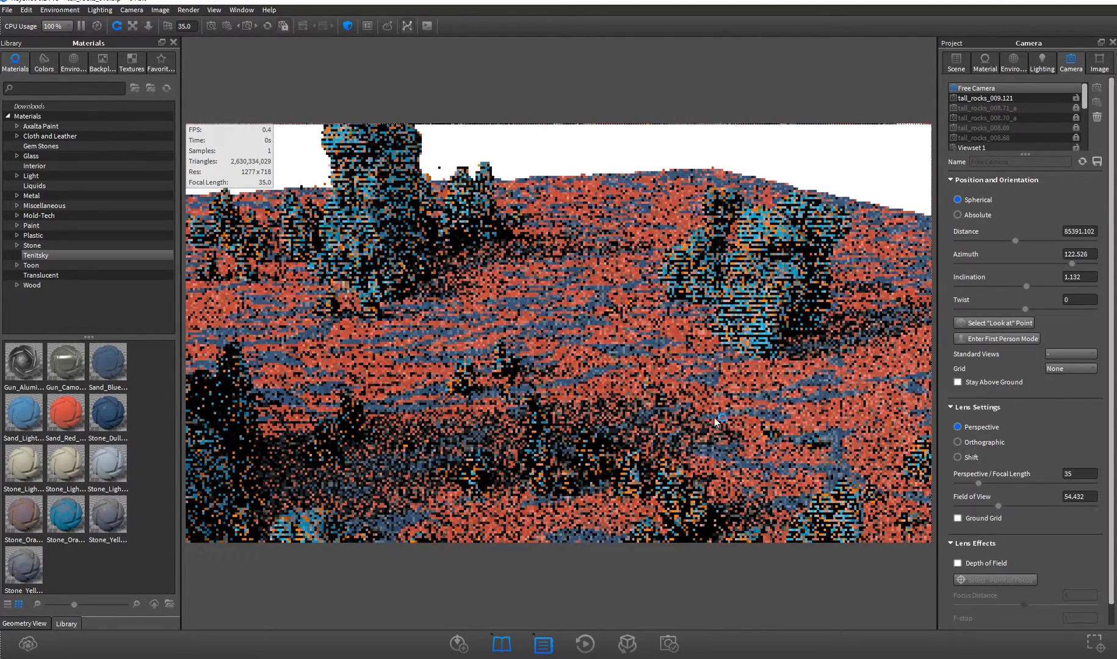
scroll(714, 417, "down", 3)
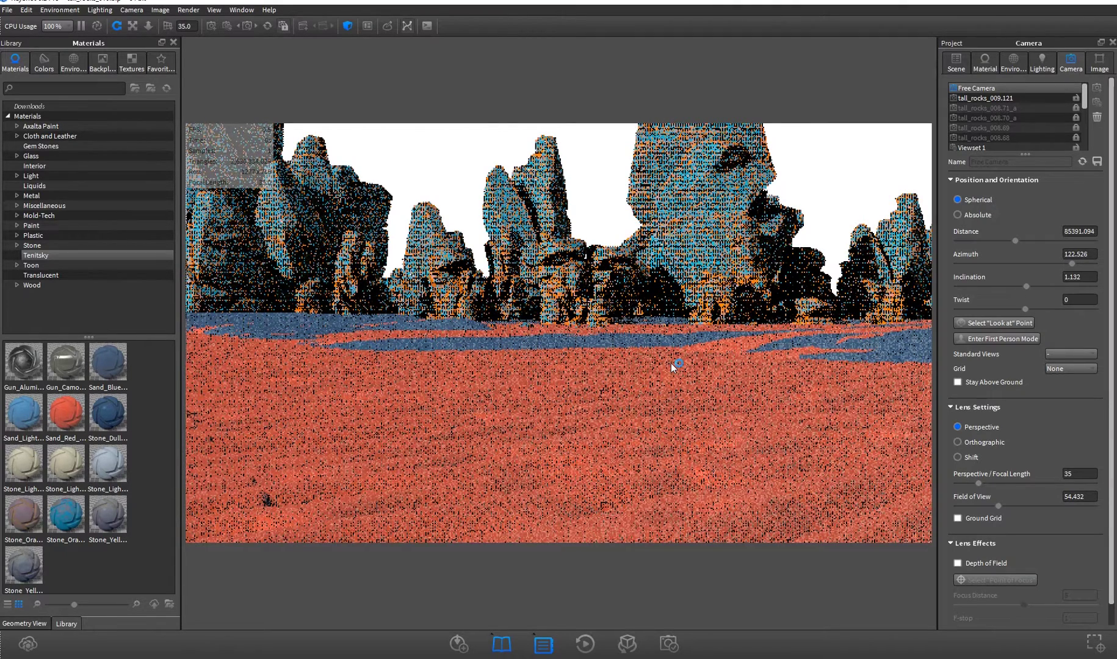
scroll(671, 364, "down", 5)
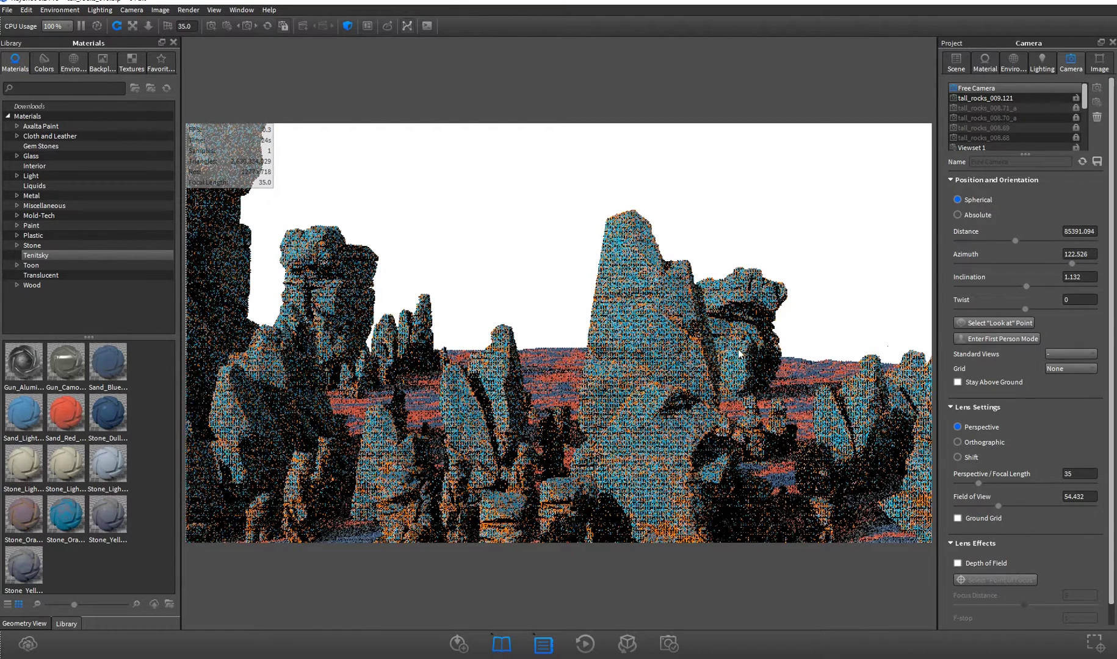
Examine the large rock formation and the smaller rocks around it closely from a raised viewpoint.
left_click_drag(635, 359, 688, 413)
left_click_drag(469, 265, 561, 323)
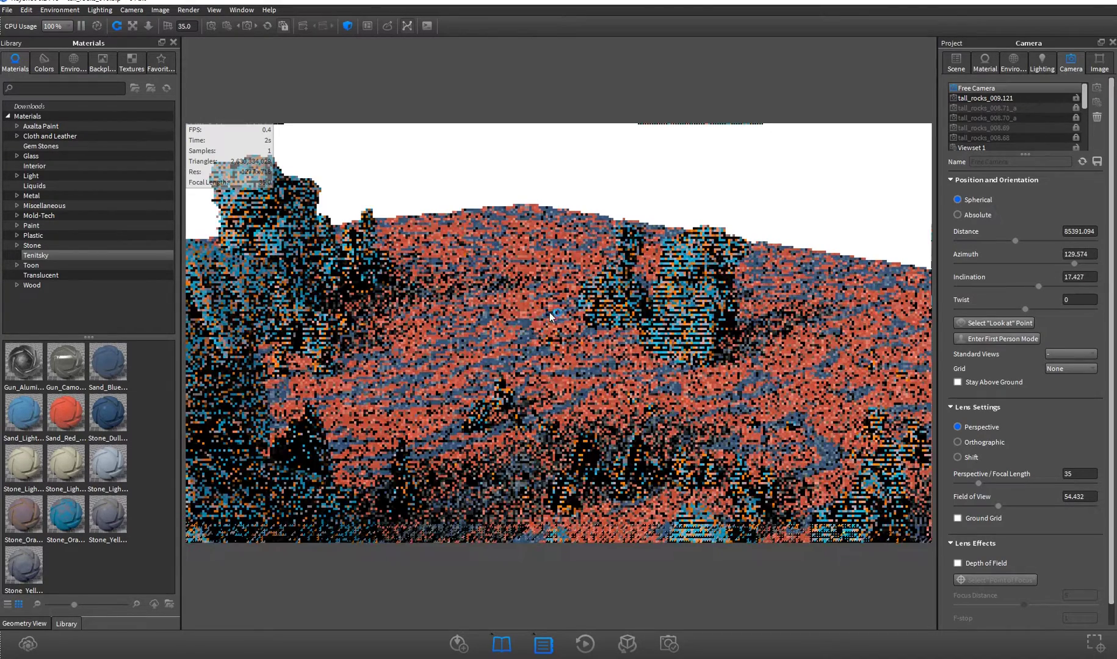
left_click(614, 370)
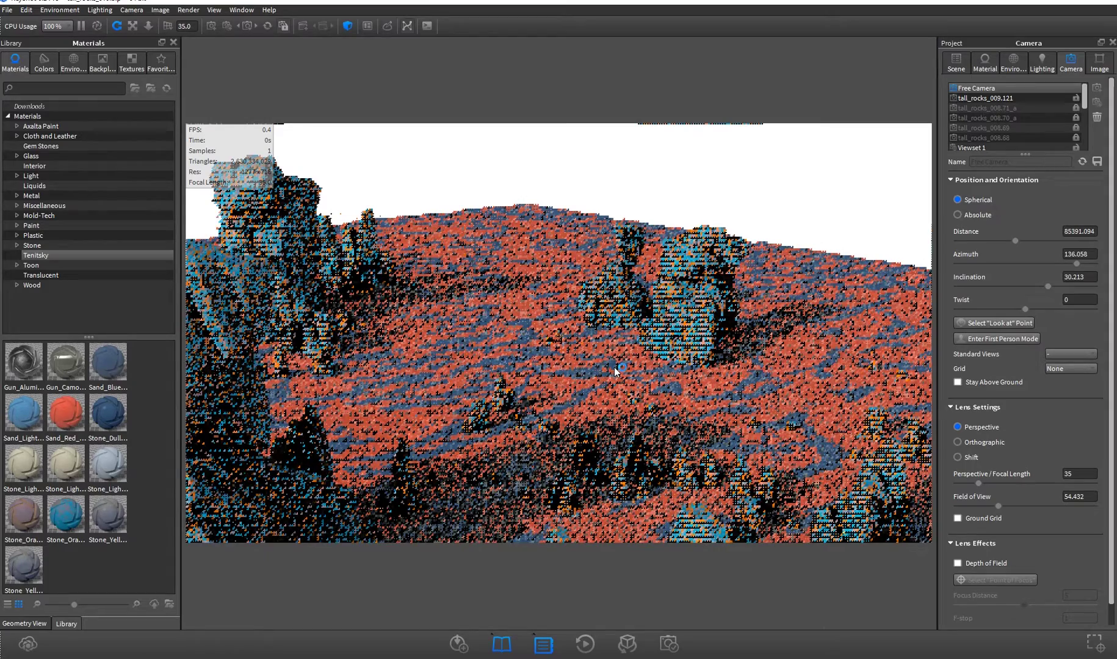
scroll(614, 367, "up", 3)
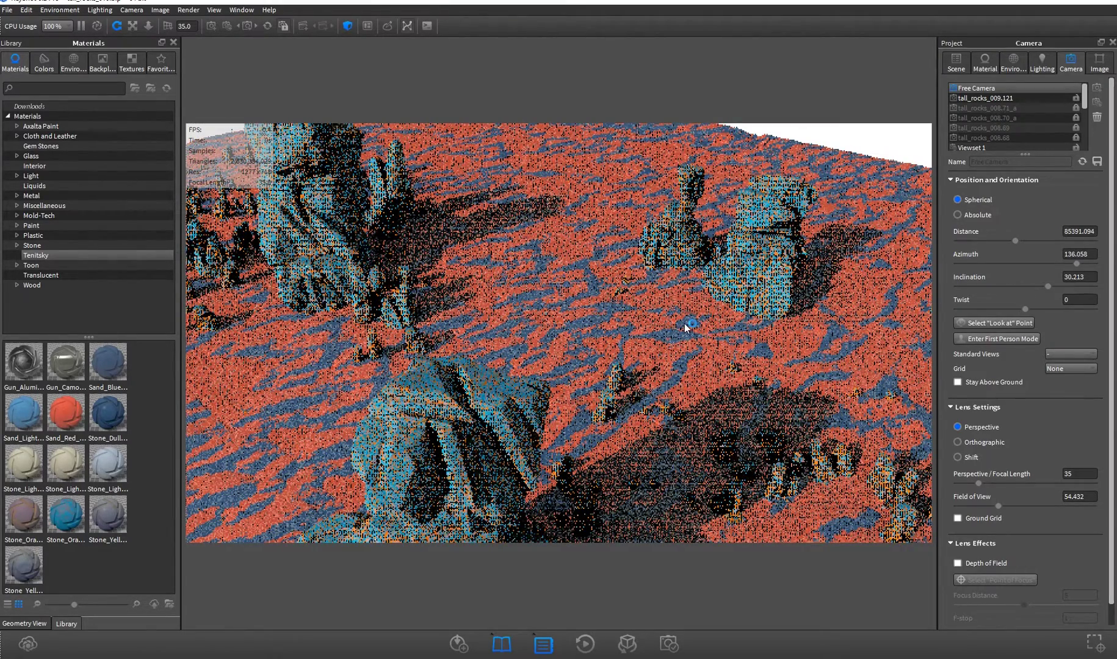
scroll(685, 328, "up", 3)
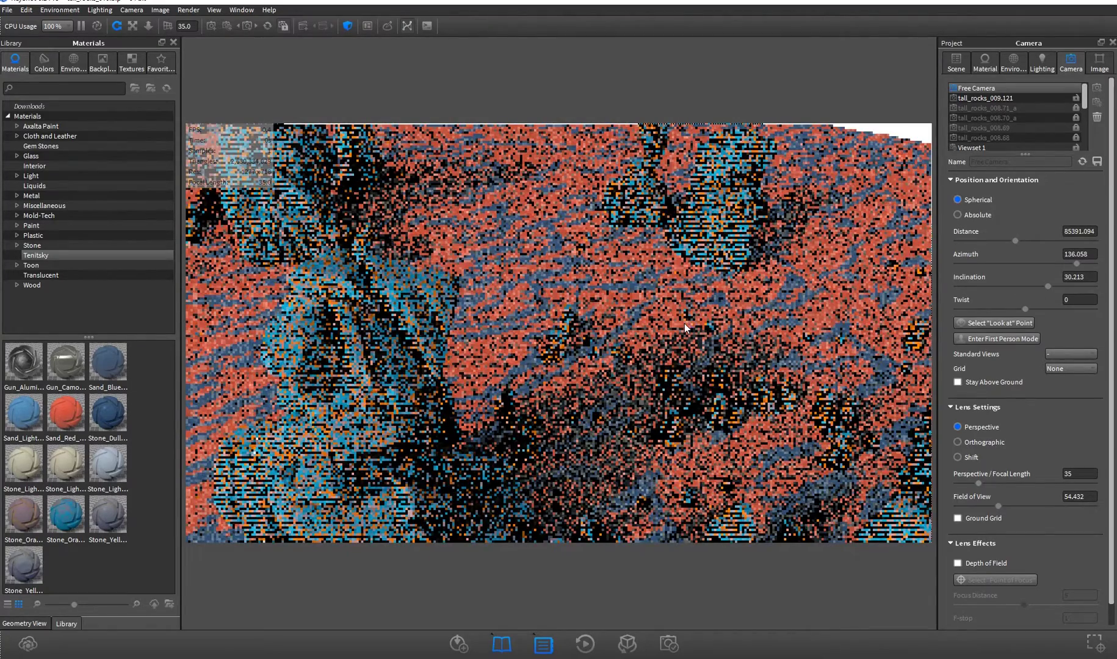
scroll(652, 284, "up", 2)
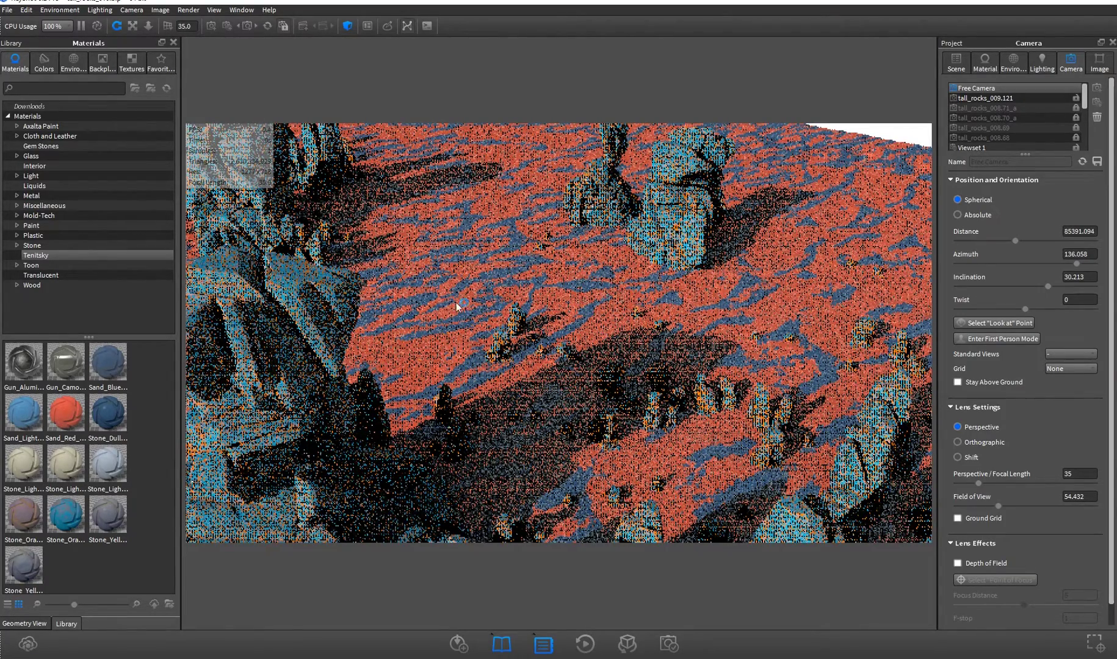
left_click_drag(526, 273, 486, 335)
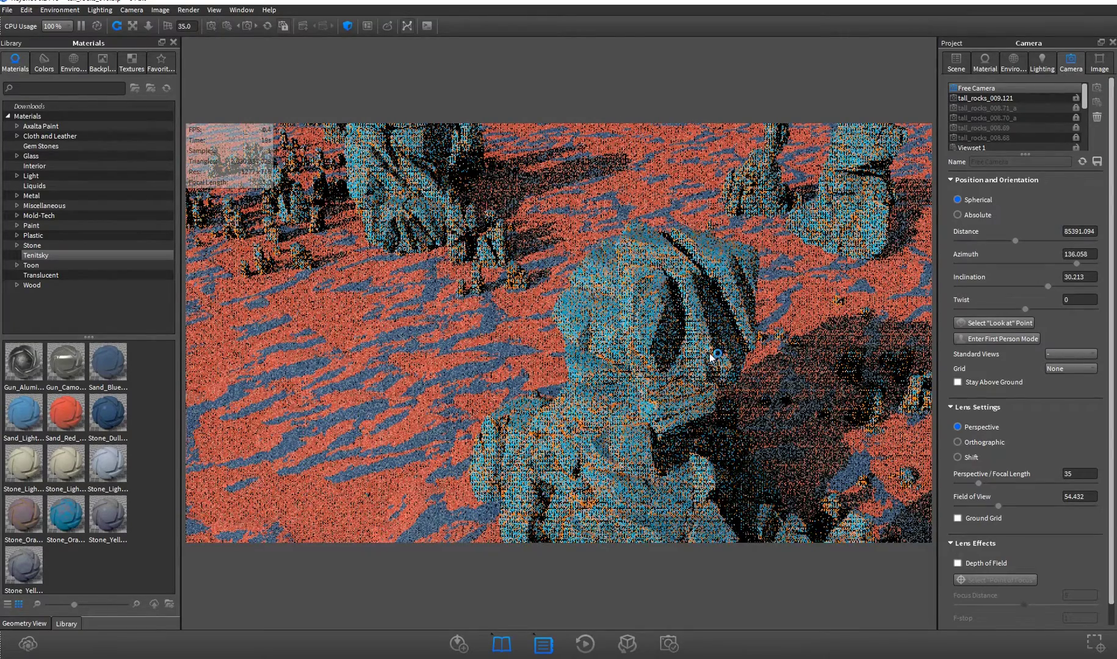
left_click_drag(710, 354, 666, 339)
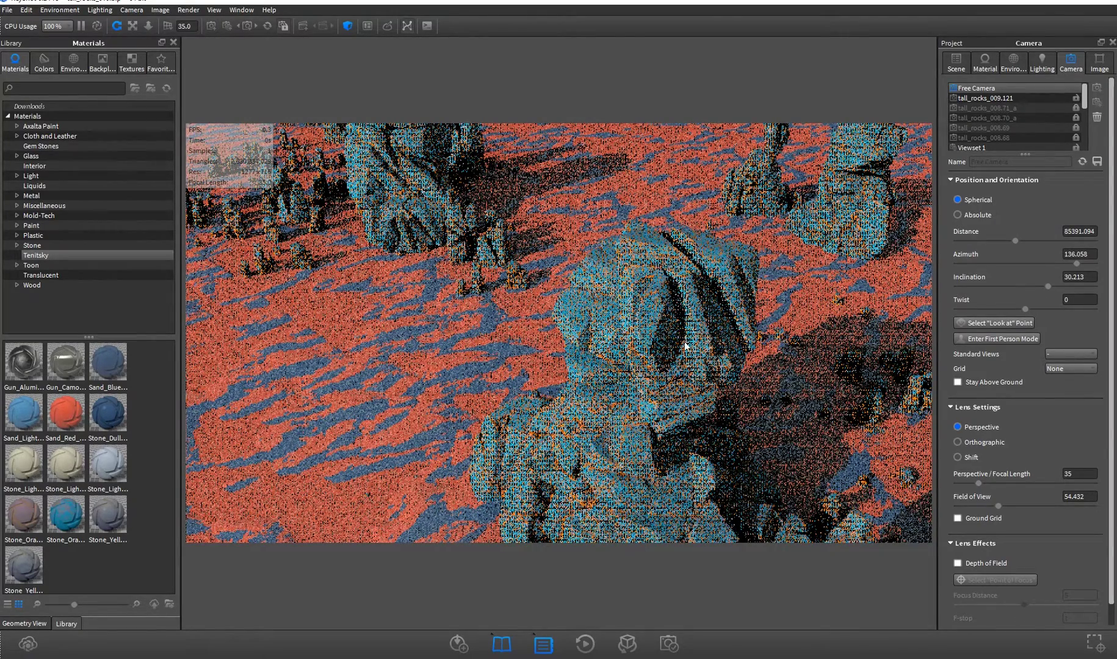
scroll(723, 375, "up", 3)
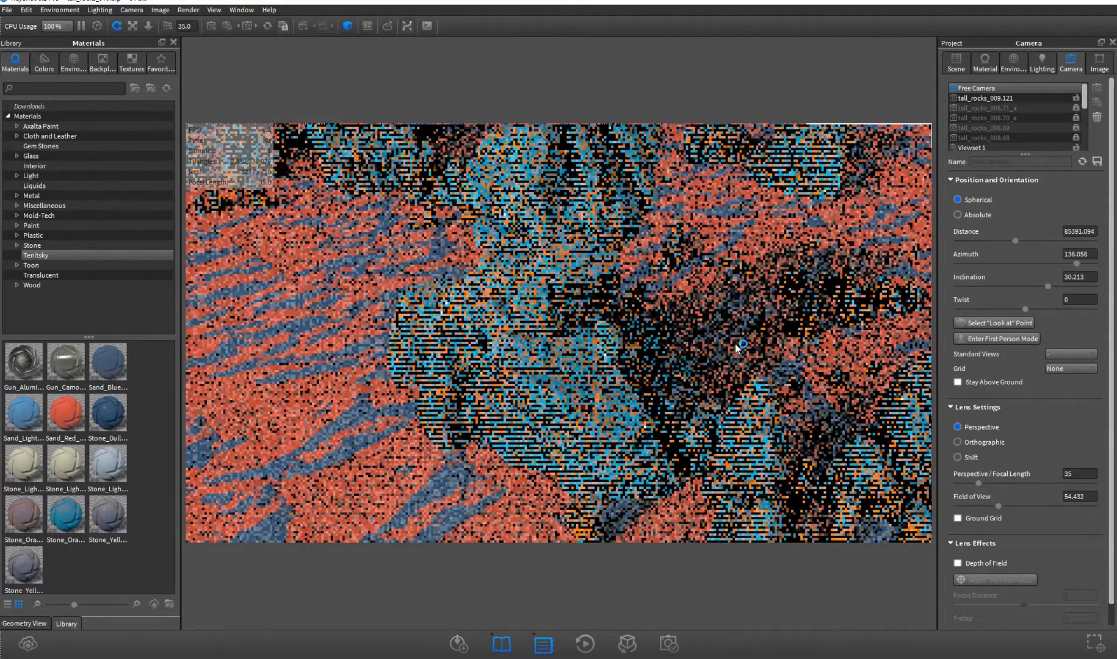
middle_click_drag(836, 273, 750, 273)
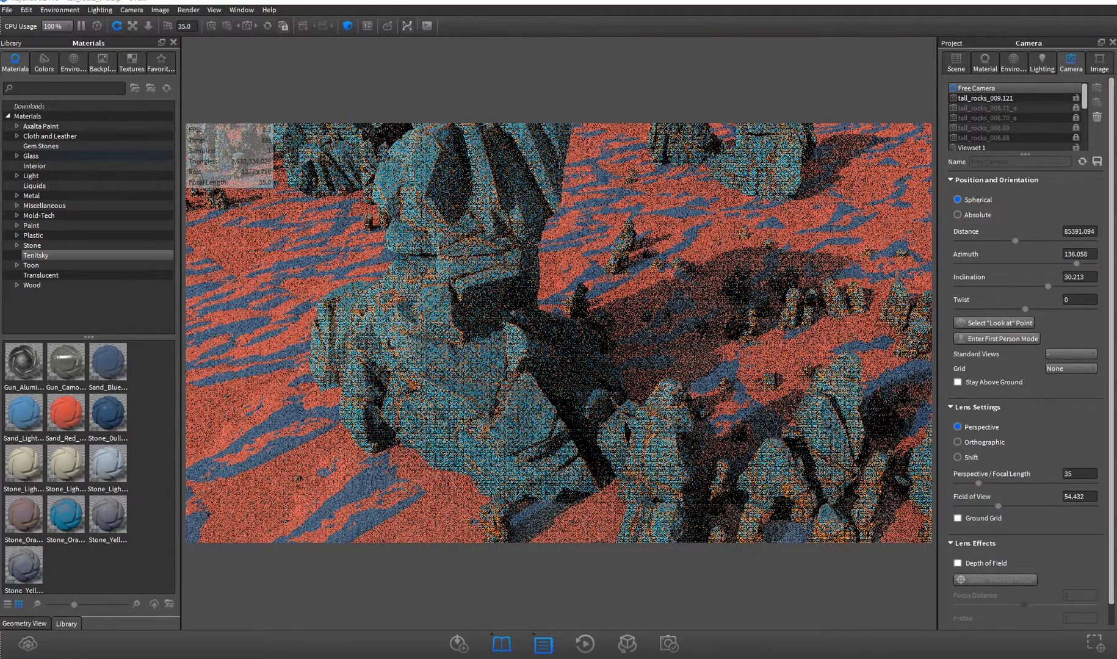
Switch to the browser, view the Layered Rocks reference photos on FOTOREF, and put the browser away.
left_click_drag(0, 110, 598, 136)
left_click(629, 508)
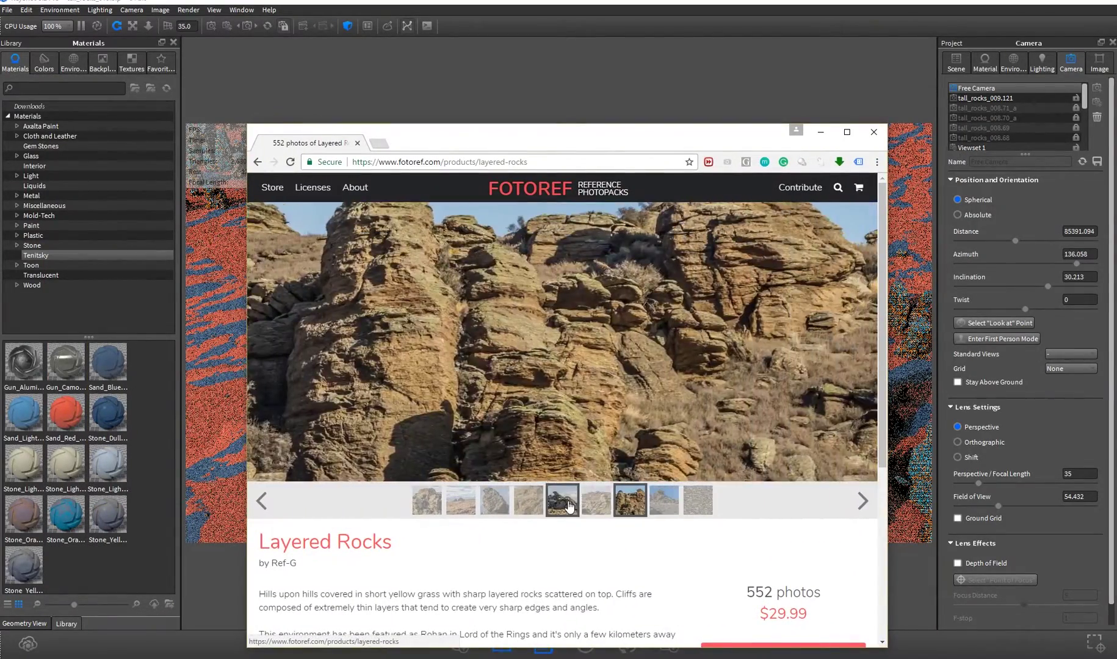
left_click(567, 504)
left_click_drag(708, 137, 563, 109)
left_click(484, 471)
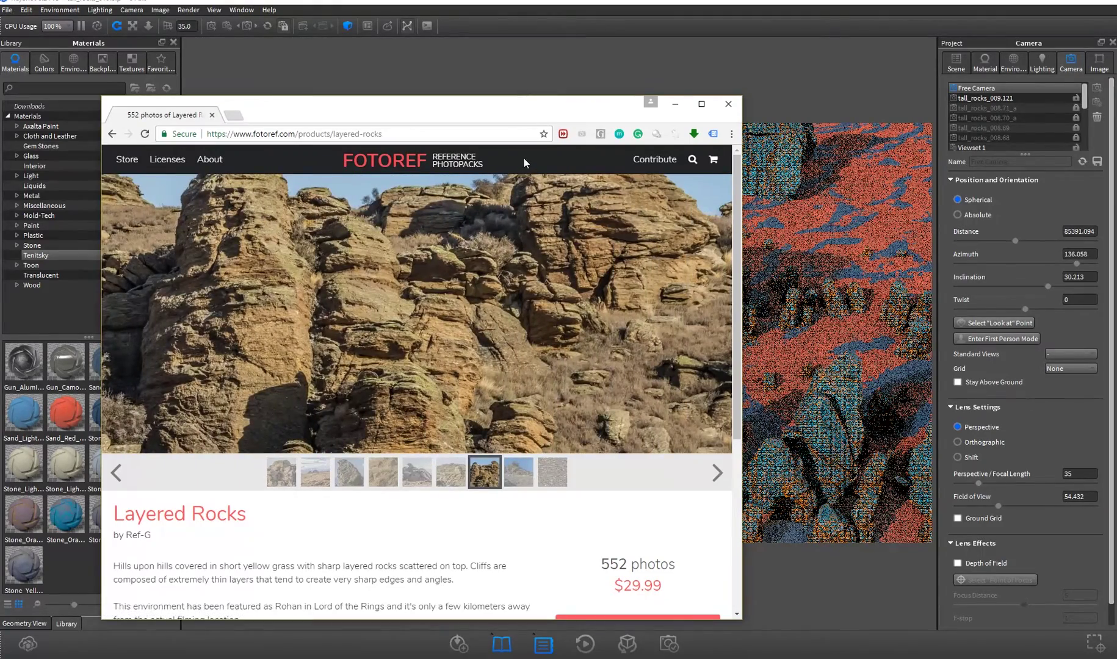
left_click(676, 104)
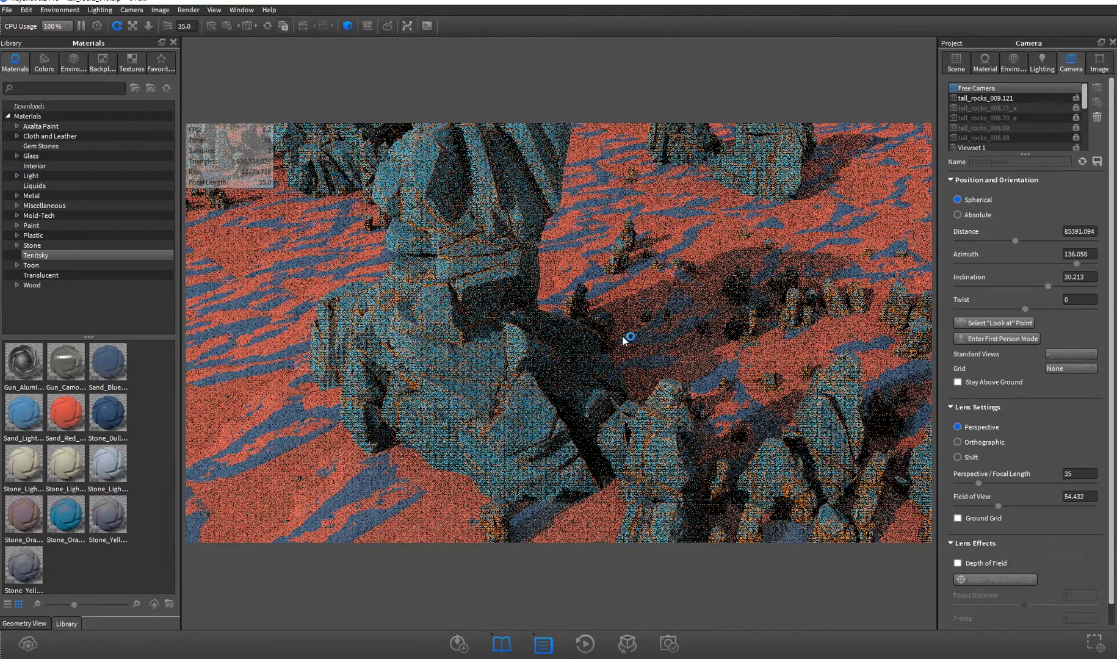
Examine the rock clusters and sand patterns across the desert scene from a raised, rotated viewpoint.
left_click_drag(605, 361, 631, 352)
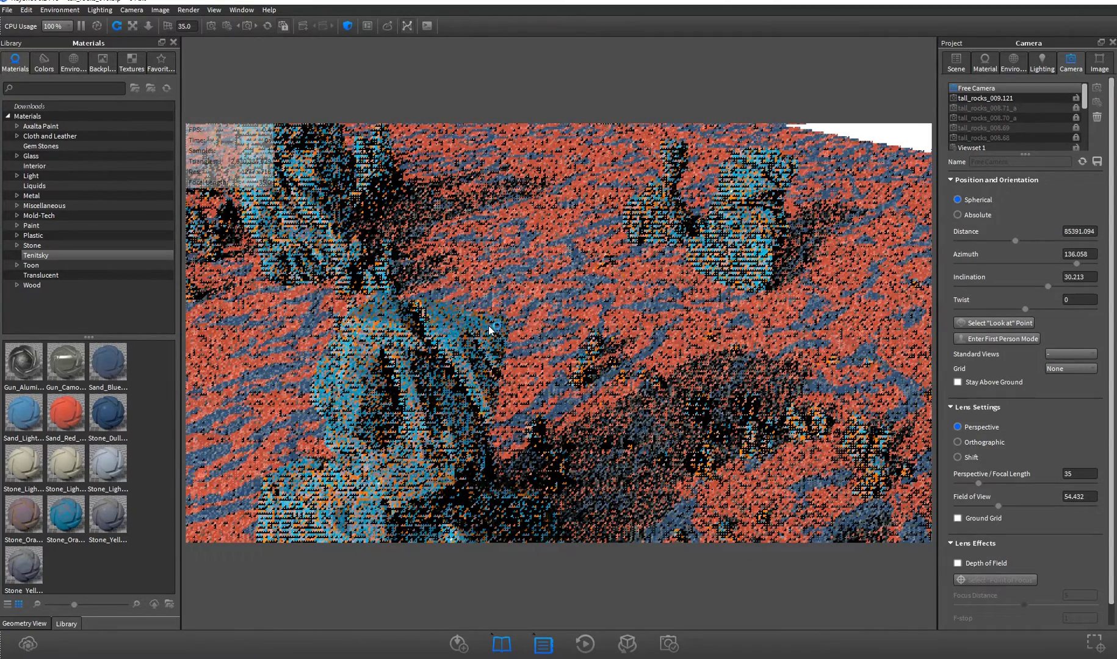
middle_click_drag(489, 322, 748, 328)
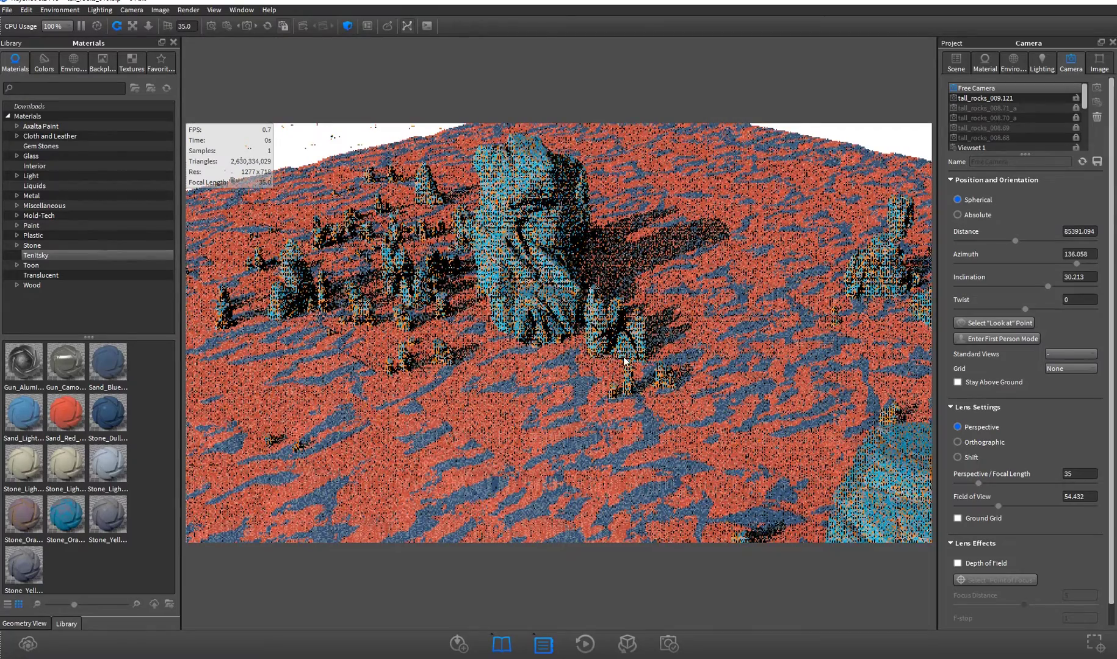
middle_click_drag(609, 336, 584, 358)
left_click_drag(569, 361, 661, 364)
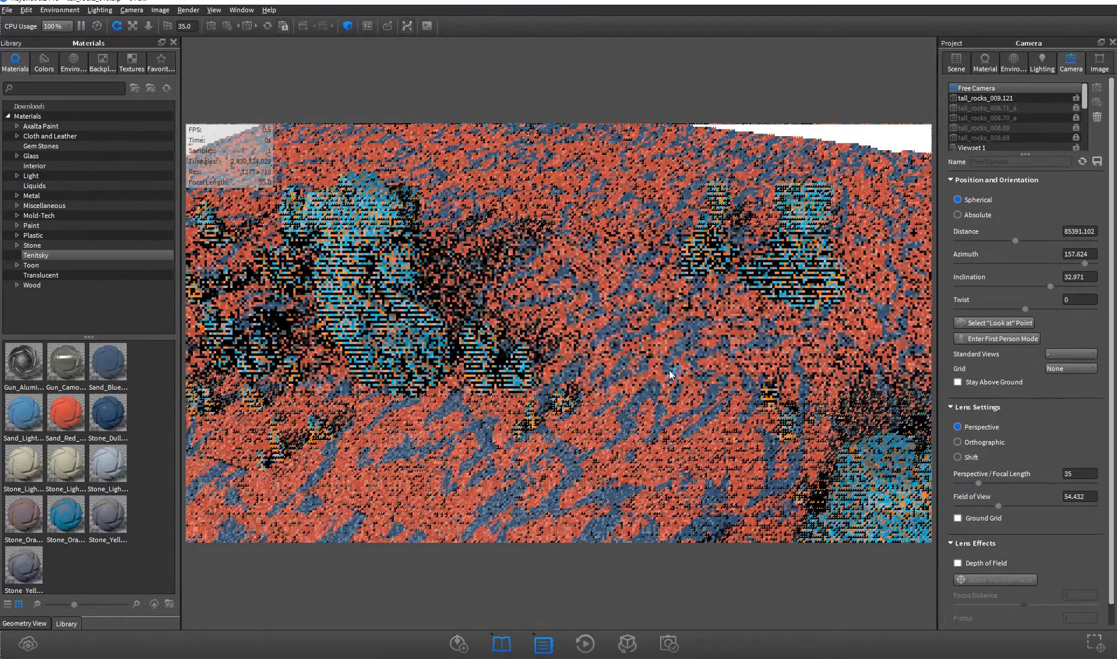
middle_click_drag(670, 370, 572, 300)
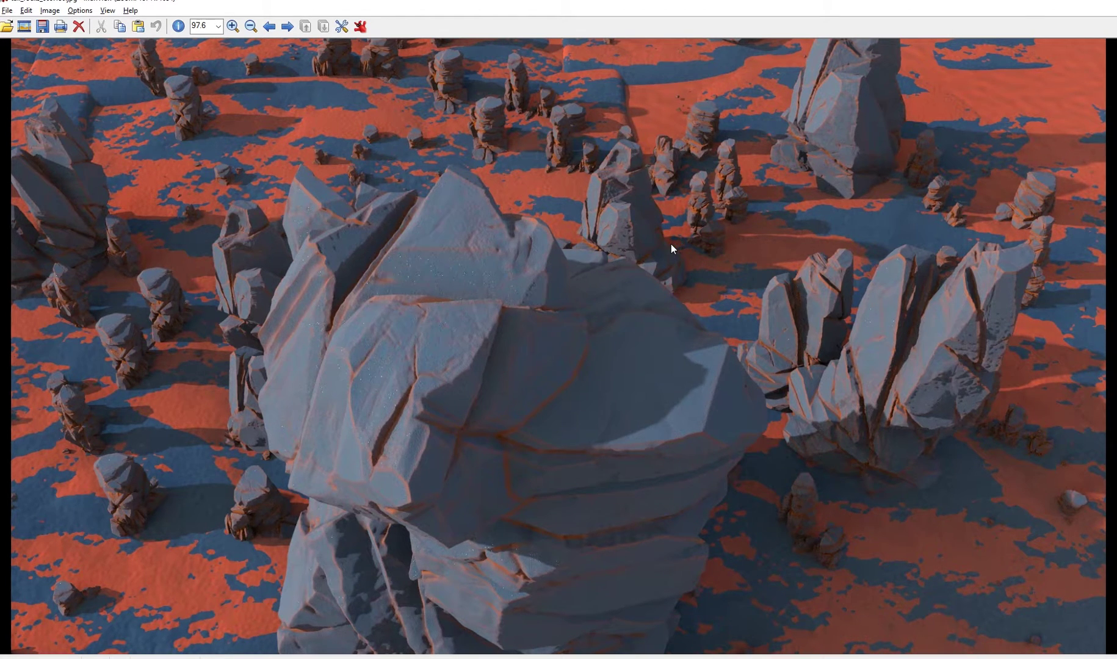
Browse through the finished tall-rocks renders in the image viewer to compare their lighting and camera angles.
key("Right")
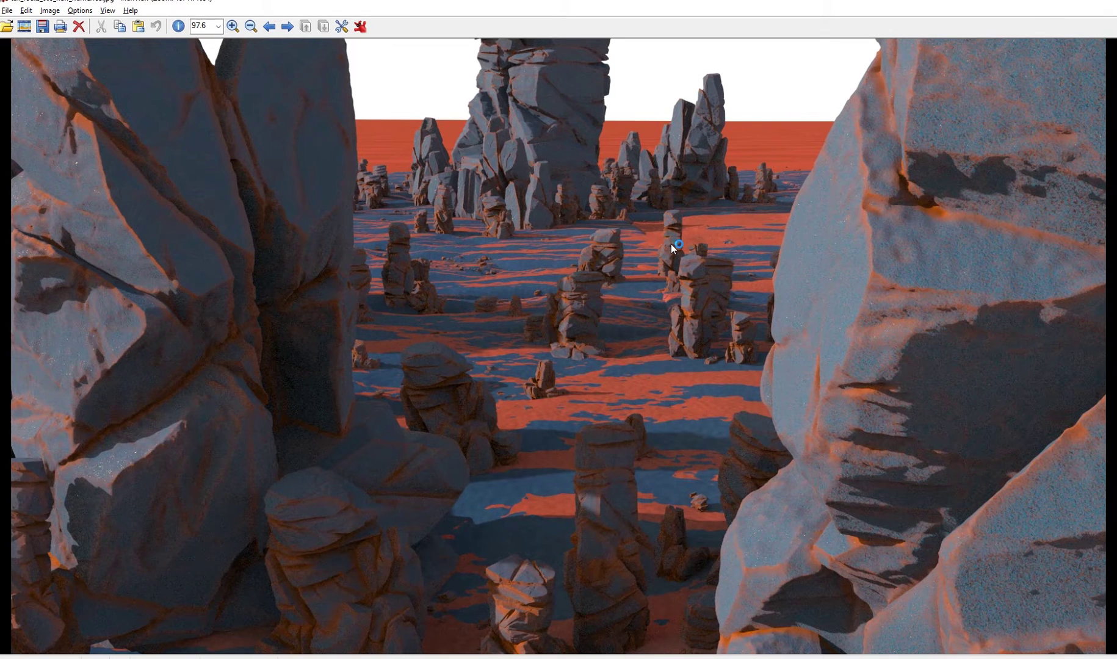
key("Right")
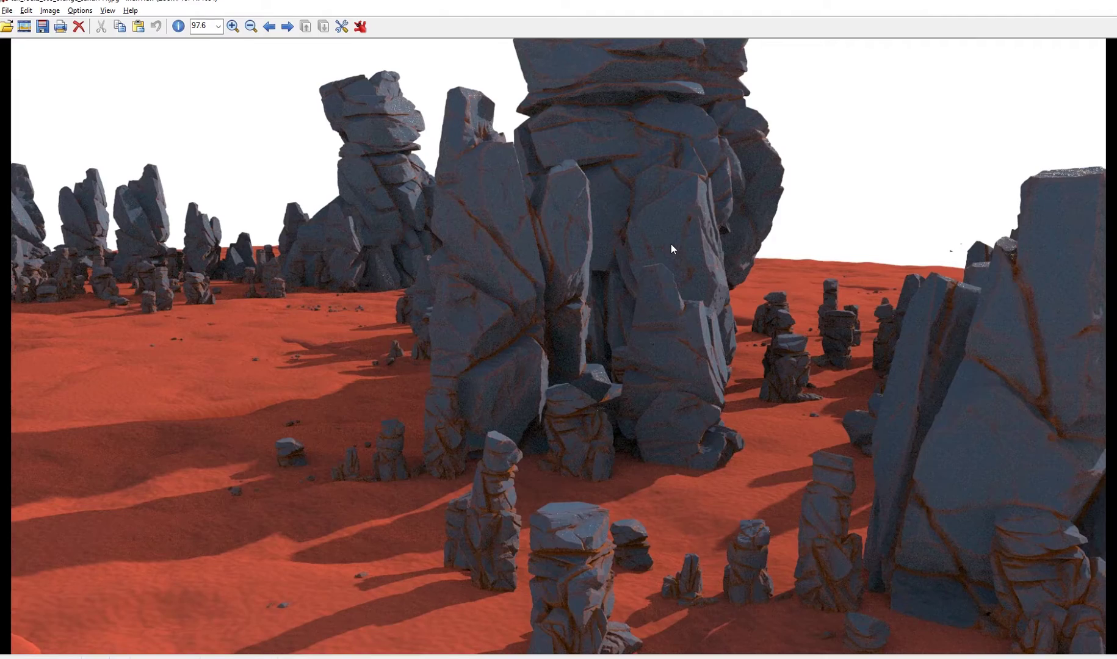
key("Right")
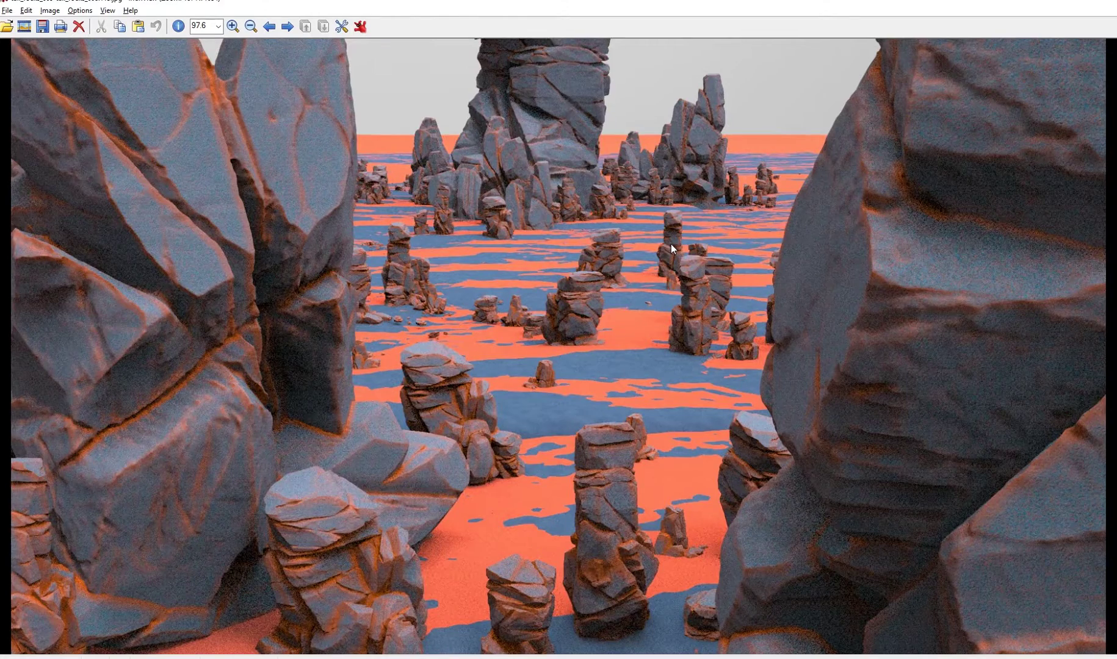
key("Right")
key("Right")
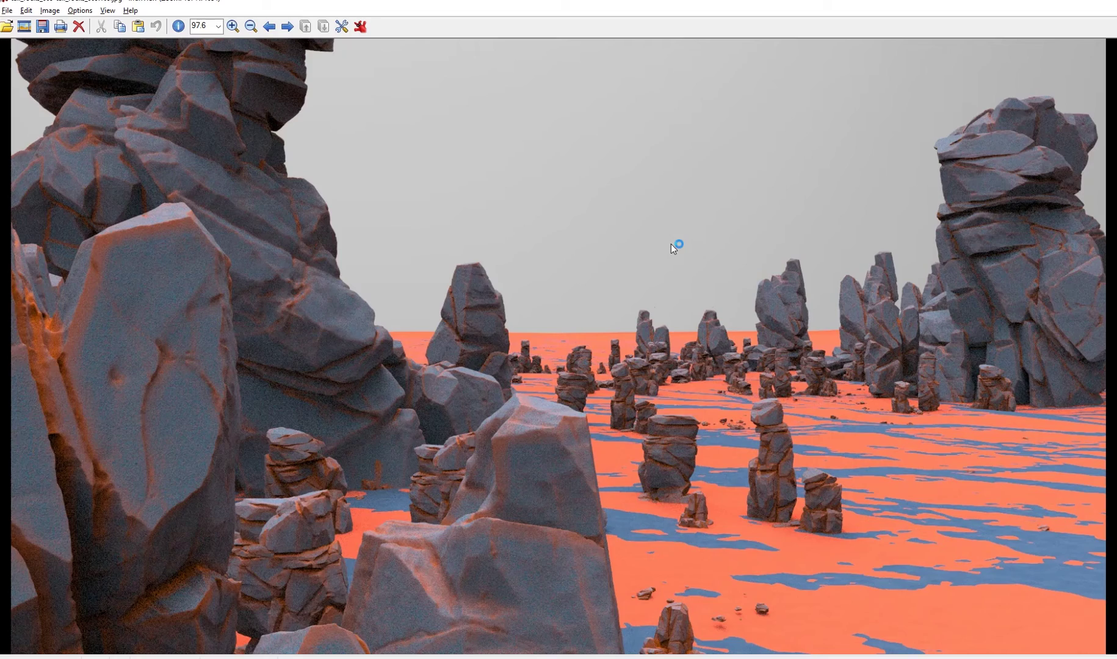
key("Right")
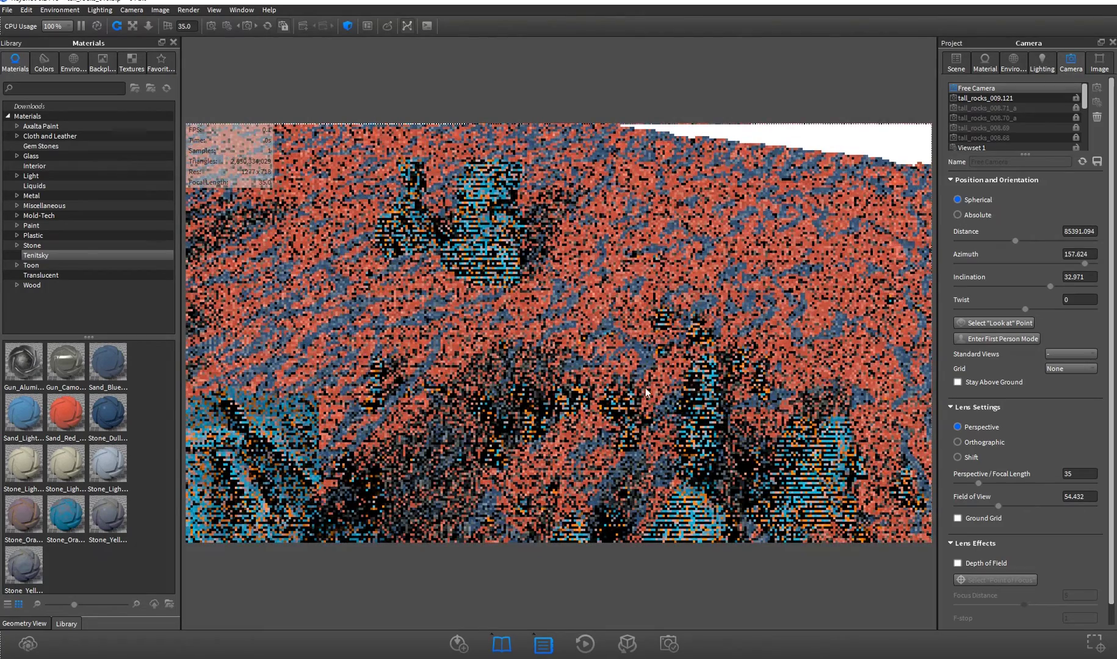
Return to KeyShot and examine the group of smaller rocks beside the large formation.
middle_click_drag(662, 428, 639, 292)
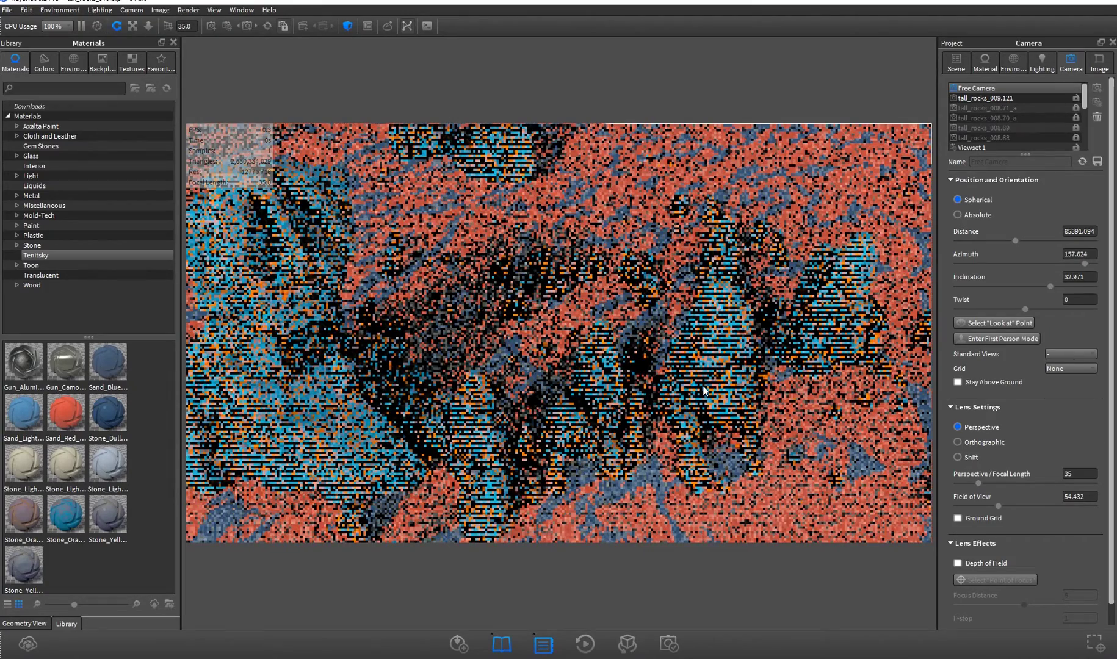